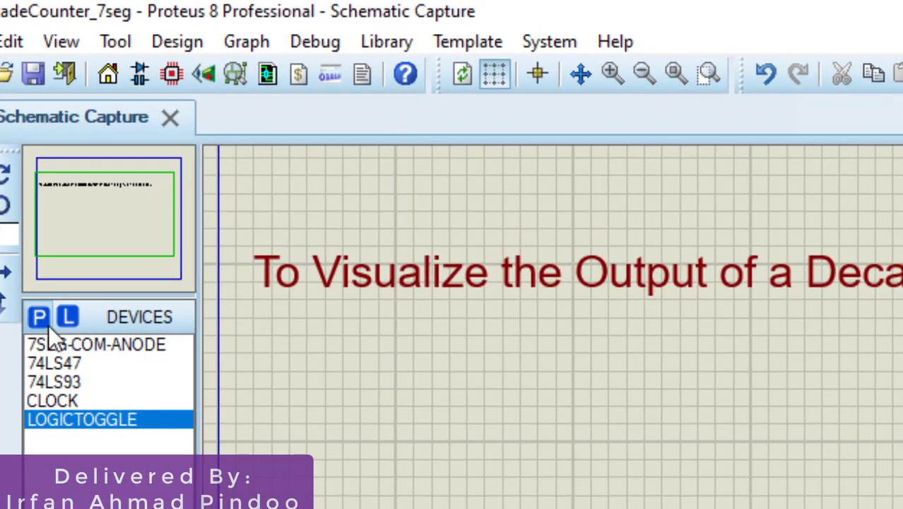
# - Search the part library for 7493 and select the 74LS93 counter
pyautogui.click(47, 322)
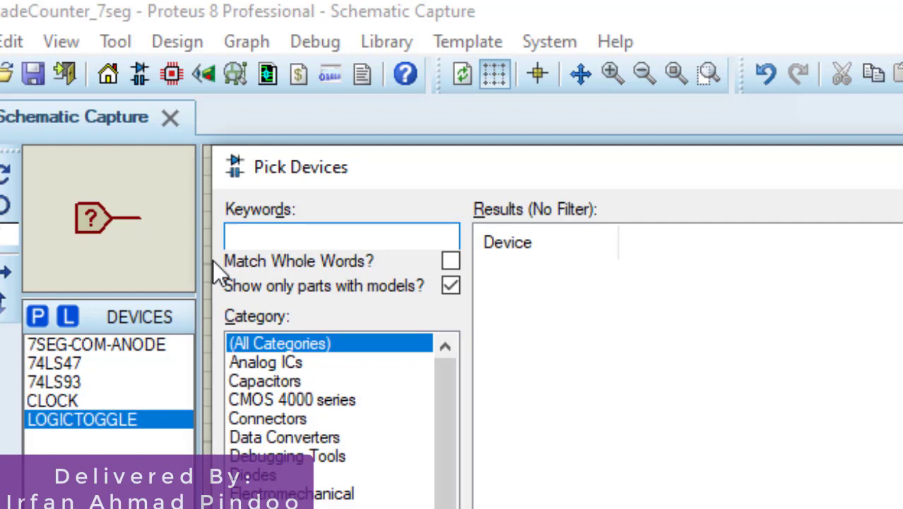
pyautogui.write('7493')
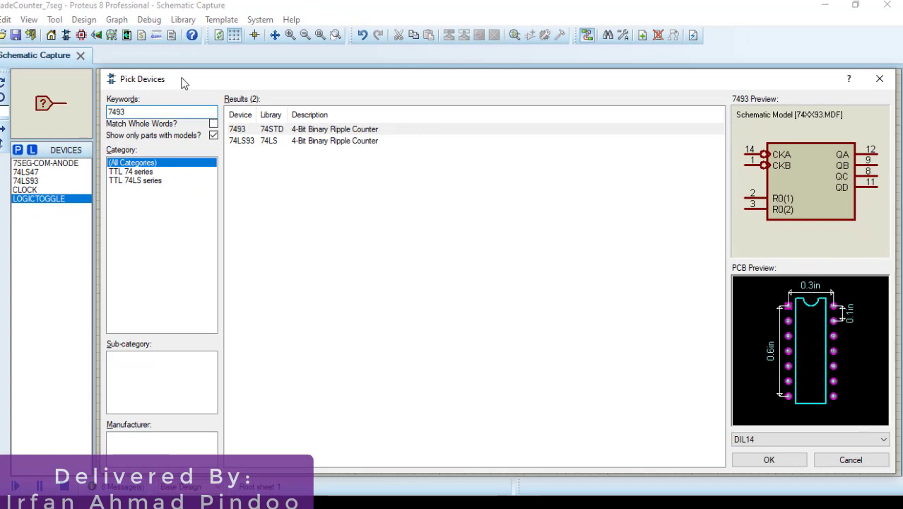
pyautogui.moveTo(181, 80); pyautogui.dragTo(191, 93)
pyautogui.click(261, 155)
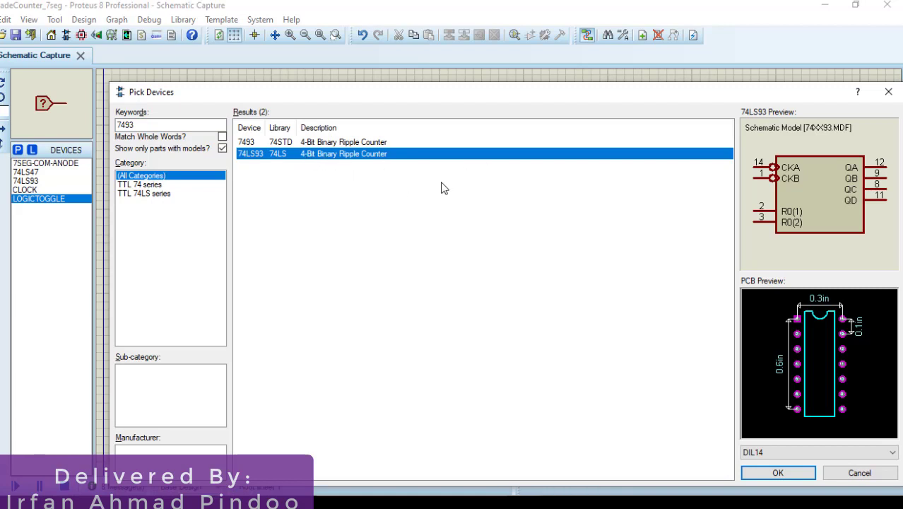
# - Search for 7447 and select the 74LS47 BCD-to-seven-segment decoder
pyautogui.doubleClick(121, 125)
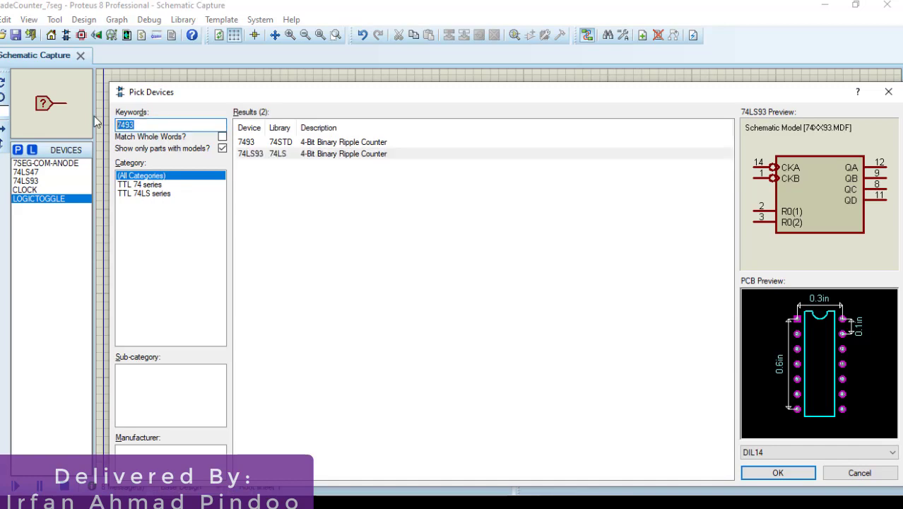
pyautogui.write('7447')
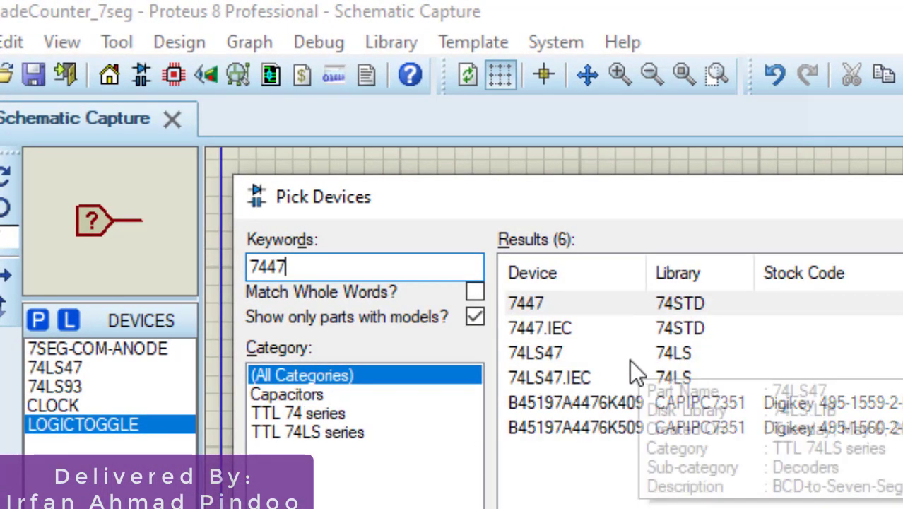
pyautogui.click(620, 358)
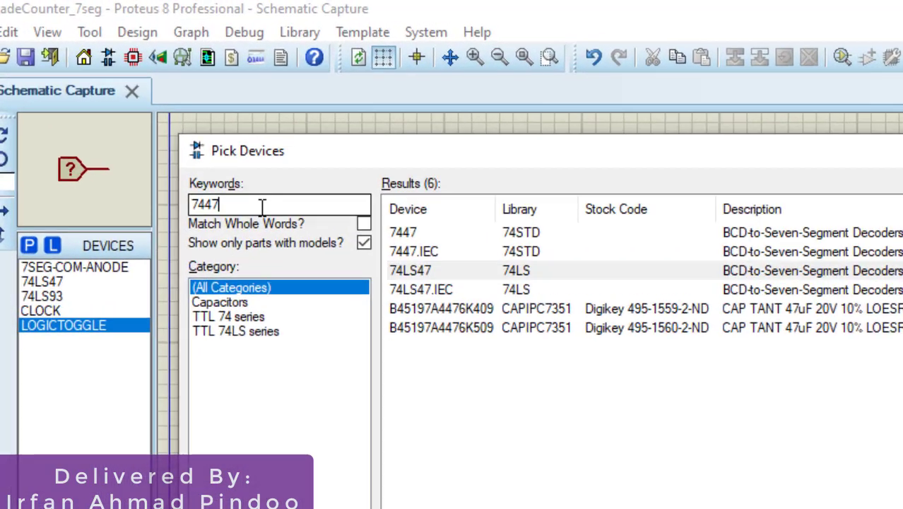
pyautogui.doubleClick(164, 130)
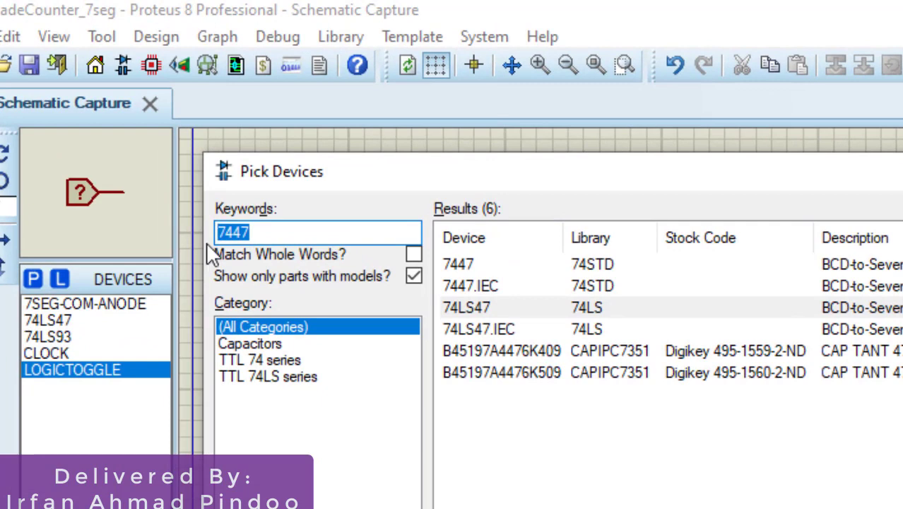
# - Search for 7seg and select the 7SEG-COM-ANODE display
pyautogui.write('t')
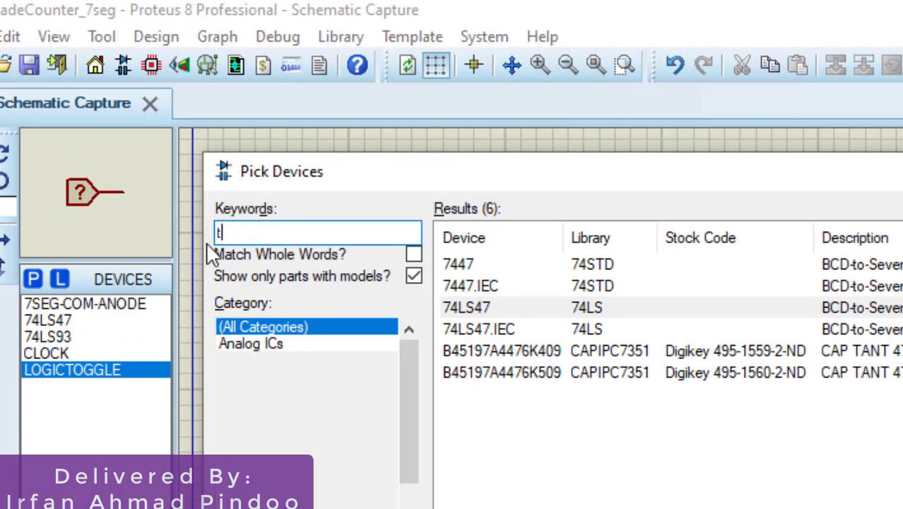
pyautogui.press('BackSpace')
pyautogui.write('7seg')
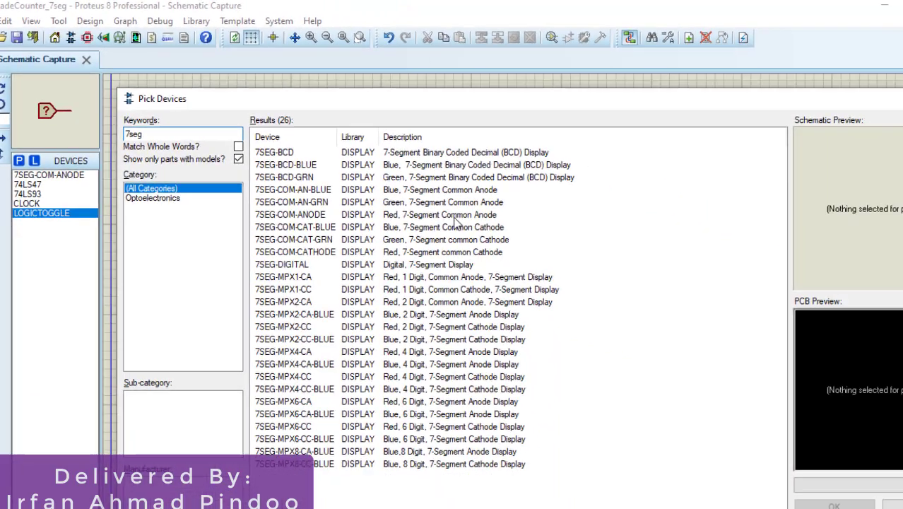
pyautogui.click(792, 378)
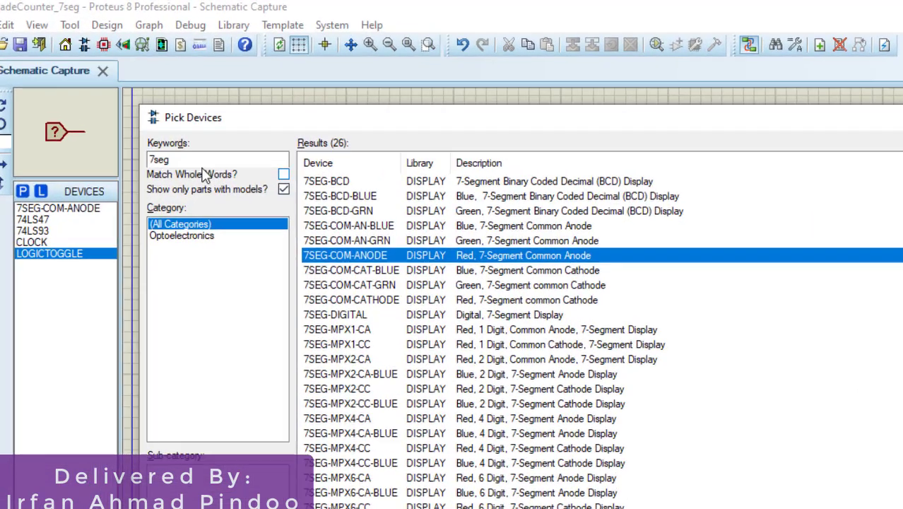
# - Search for clock and toggle, selecting the CLOCK source and LOGICTOGGLE part
pyautogui.doubleClick(152, 123)
pyautogui.write('cloc')
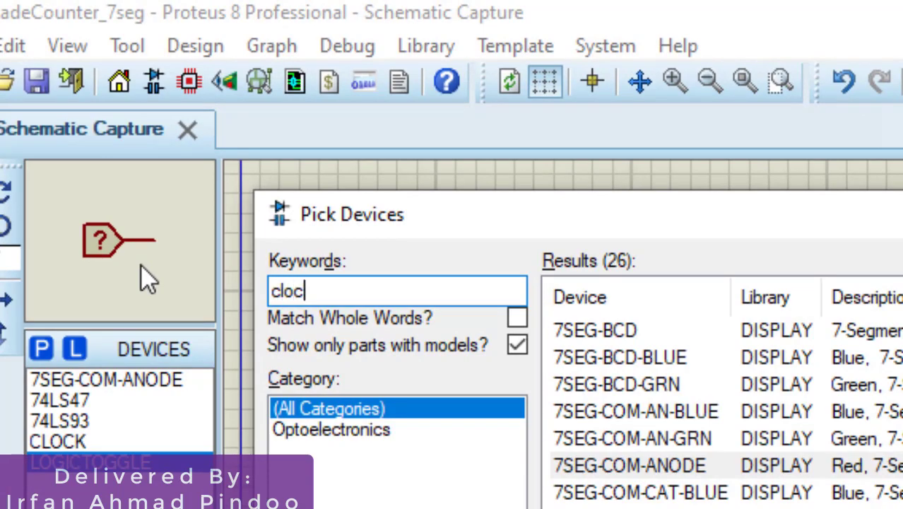
pyautogui.write('k')
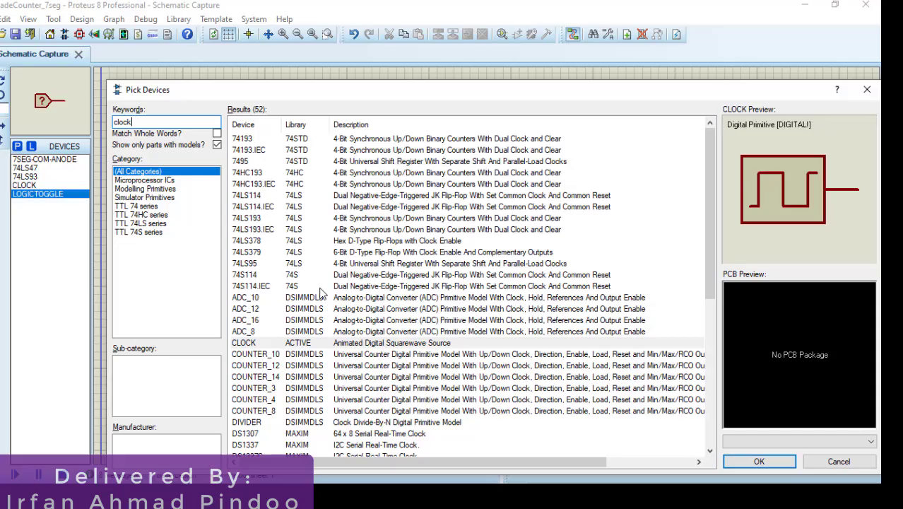
pyautogui.click(371, 344)
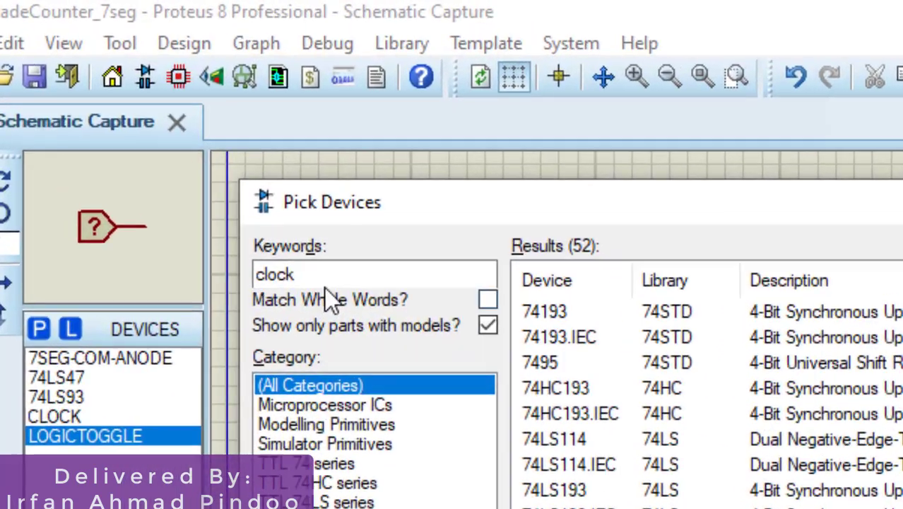
pyautogui.doubleClick(164, 167)
pyautogui.write('to')
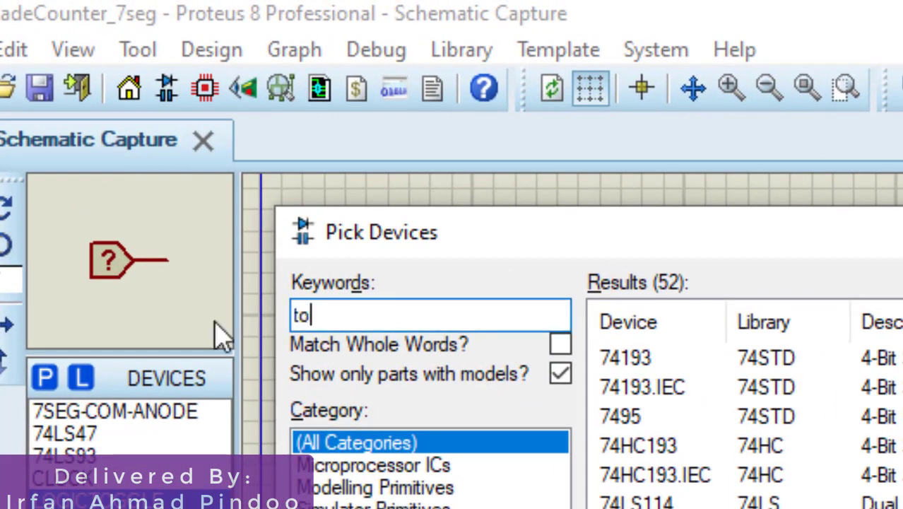
pyautogui.write('ggle')
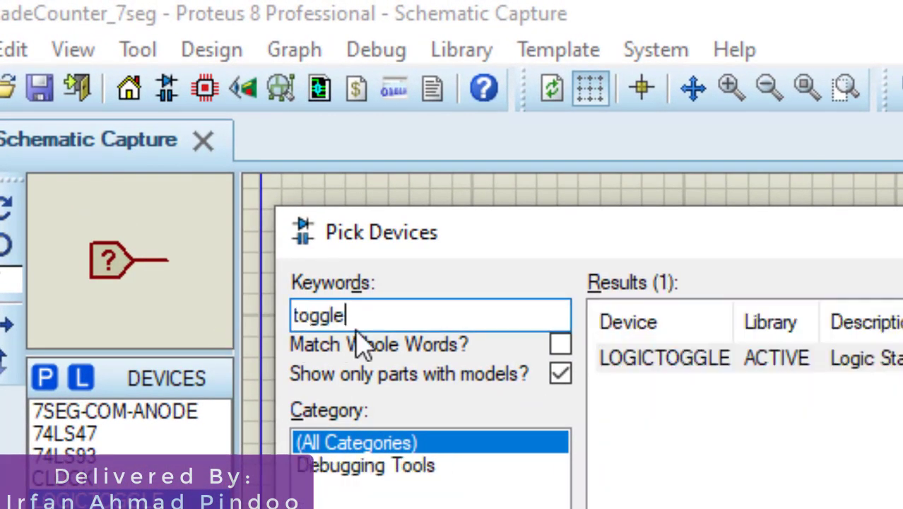
pyautogui.click(762, 364)
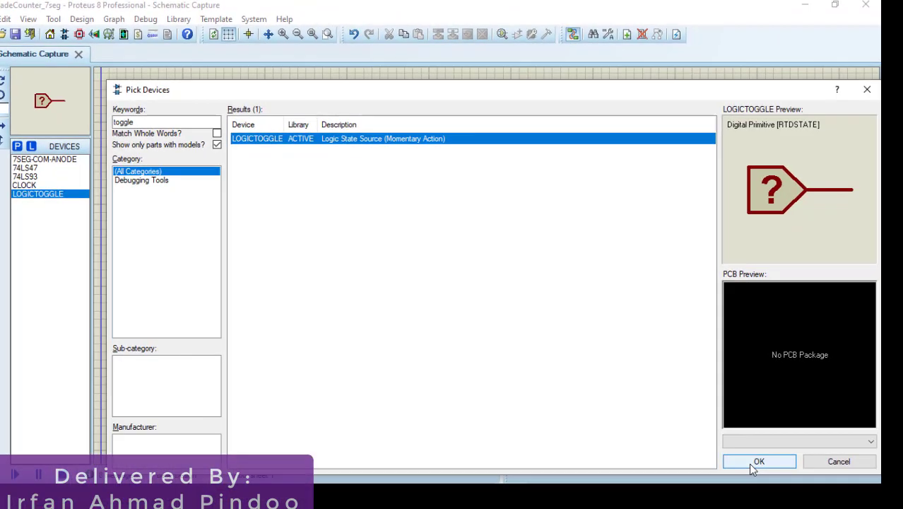
# - Close the part picker and place the 74LS93 counter as U1 left of centre
pyautogui.click(750, 457)
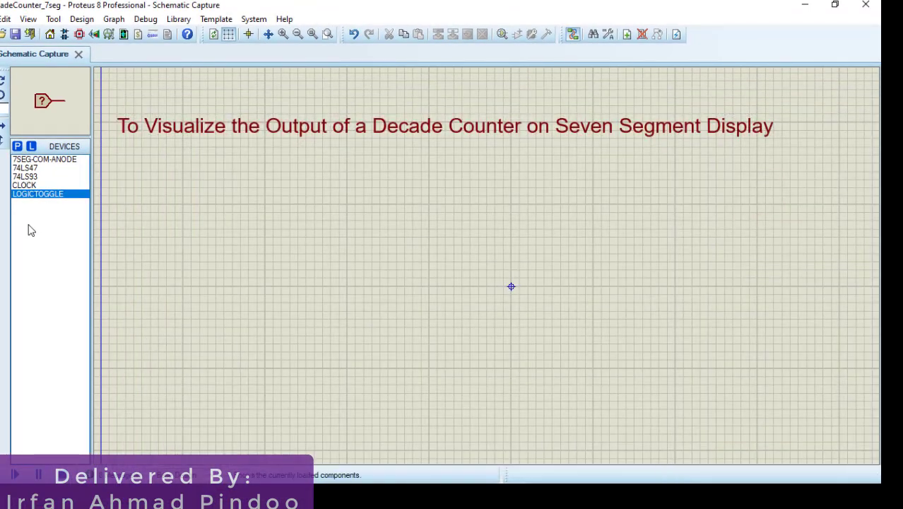
pyautogui.click(28, 177)
pyautogui.click(218, 228)
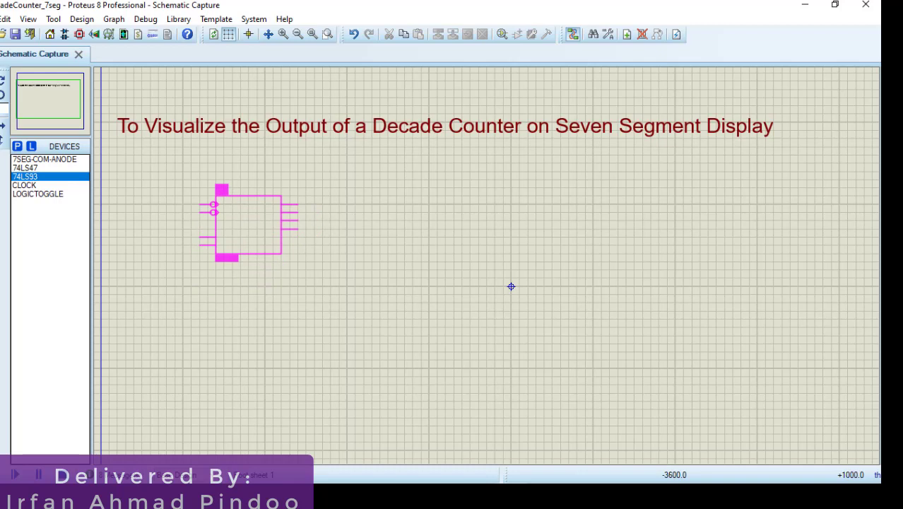
pyautogui.click(265, 231)
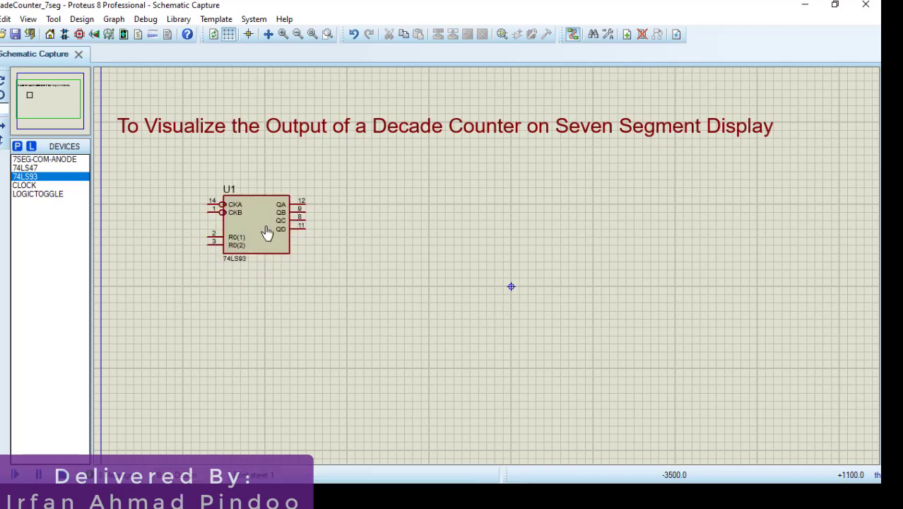
# - Place the 74LS47 decoder as U2 beside U1, then the common-anode display to its right
pyautogui.click(25, 167)
pyautogui.click(443, 231)
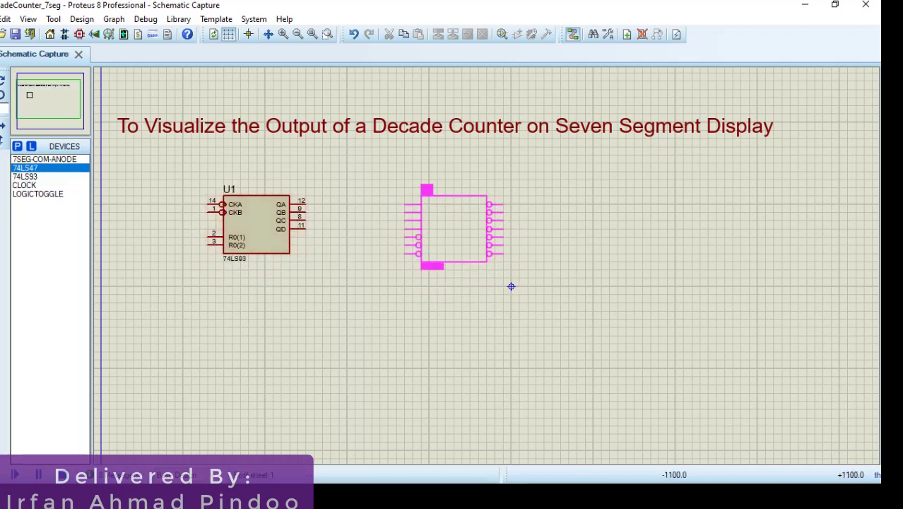
pyautogui.click(453, 228)
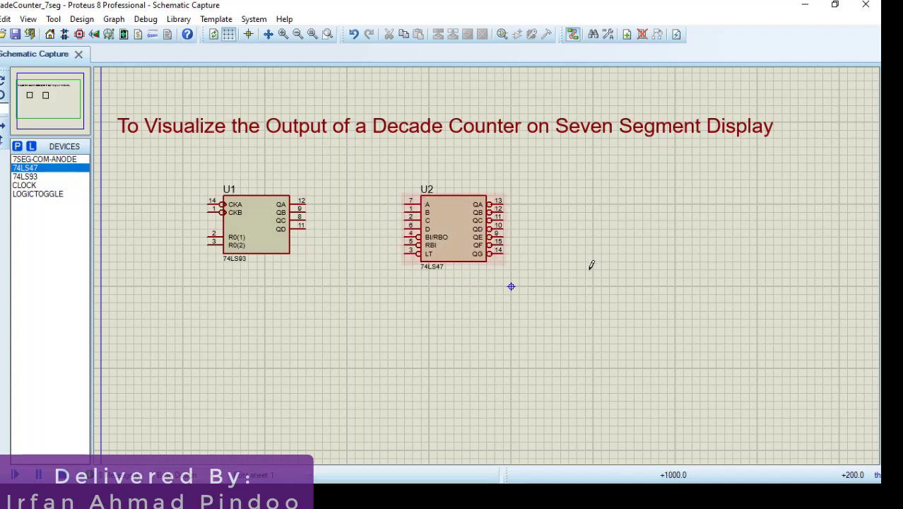
pyautogui.click(43, 158)
pyautogui.click(703, 236)
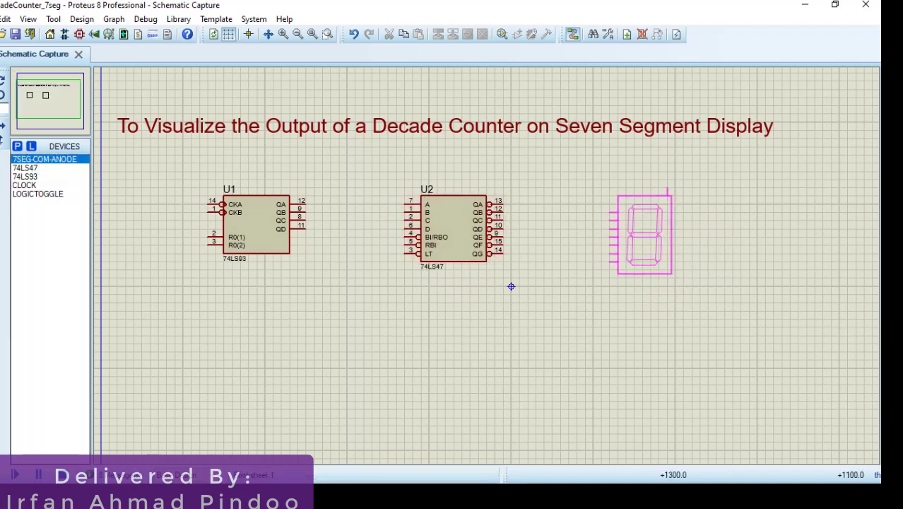
pyautogui.click(644, 226)
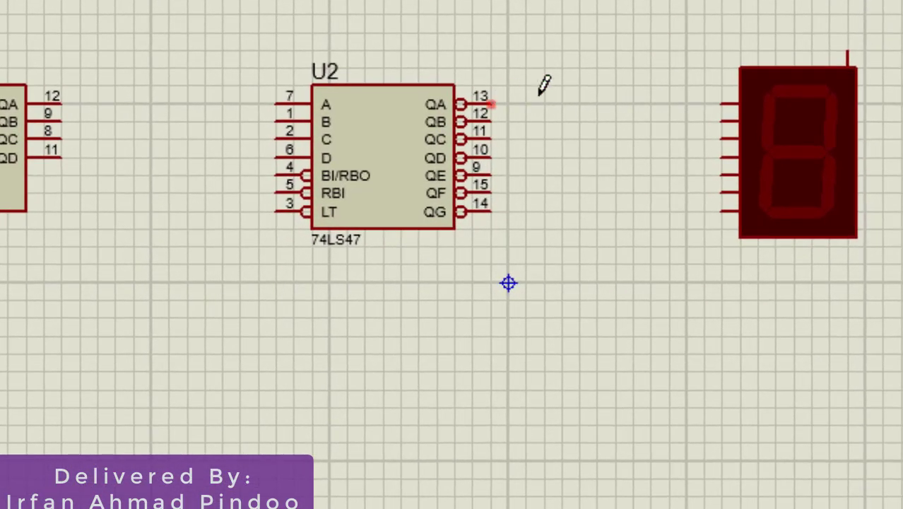
# - Wire the 74LS47's QA, QB, QC and QD outputs to the display's first four segment pins
pyautogui.click(491, 104)
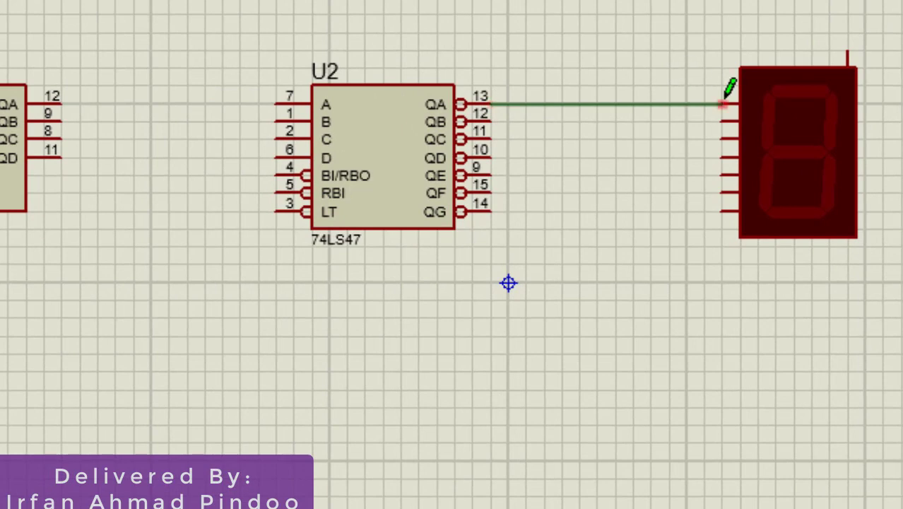
pyautogui.click(721, 104)
pyautogui.click(491, 121)
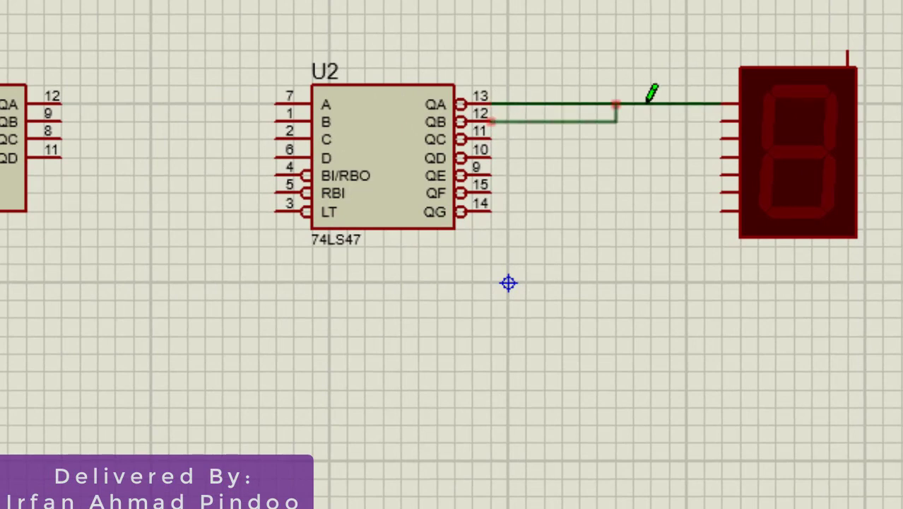
pyautogui.click(721, 121)
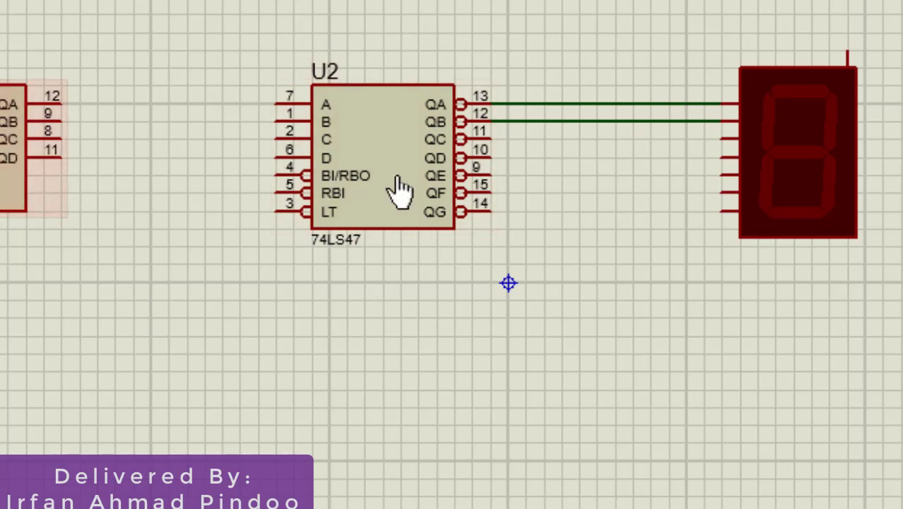
pyautogui.click(498, 139)
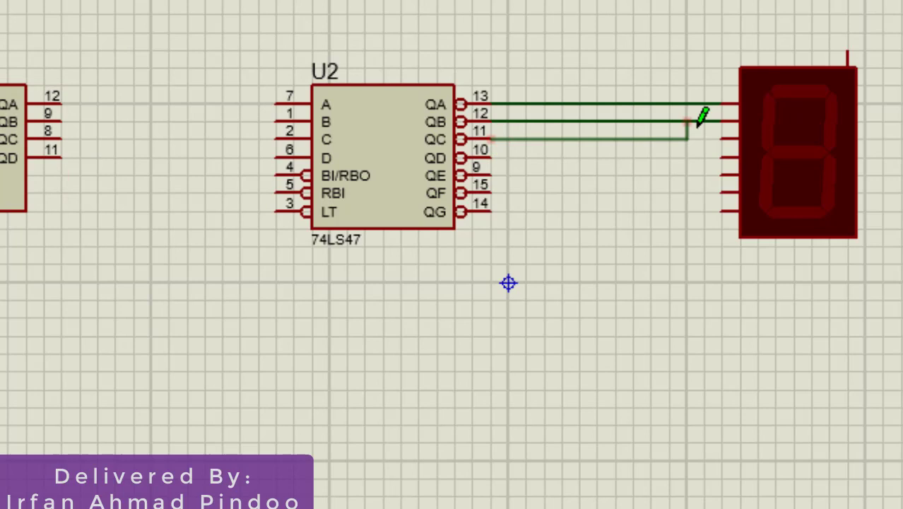
pyautogui.click(721, 139)
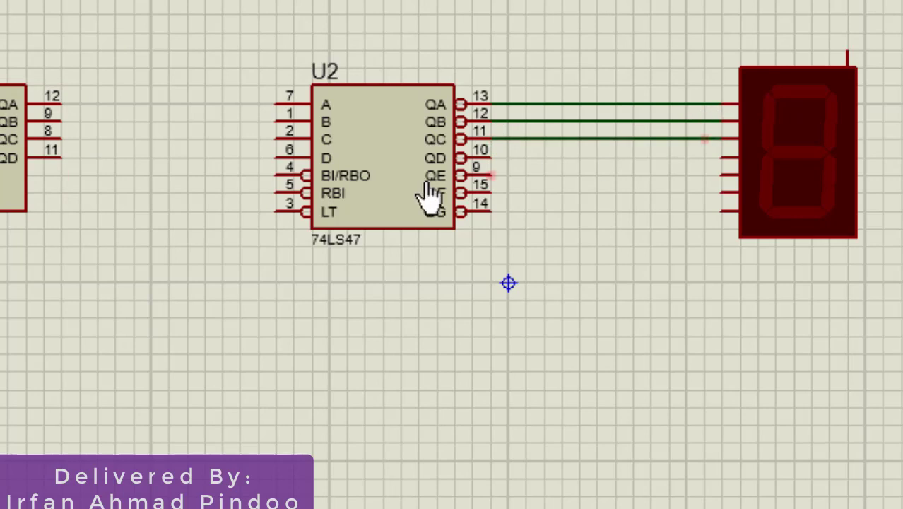
pyautogui.click(498, 157)
pyautogui.click(725, 158)
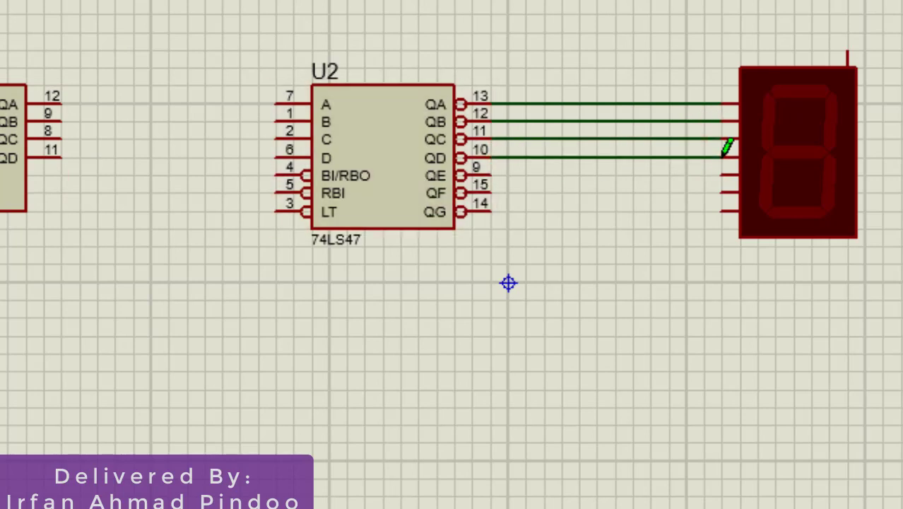
# - Wire the QE, QF and QG outputs to the display's fifth, sixth and seventh pins
pyautogui.click(491, 175)
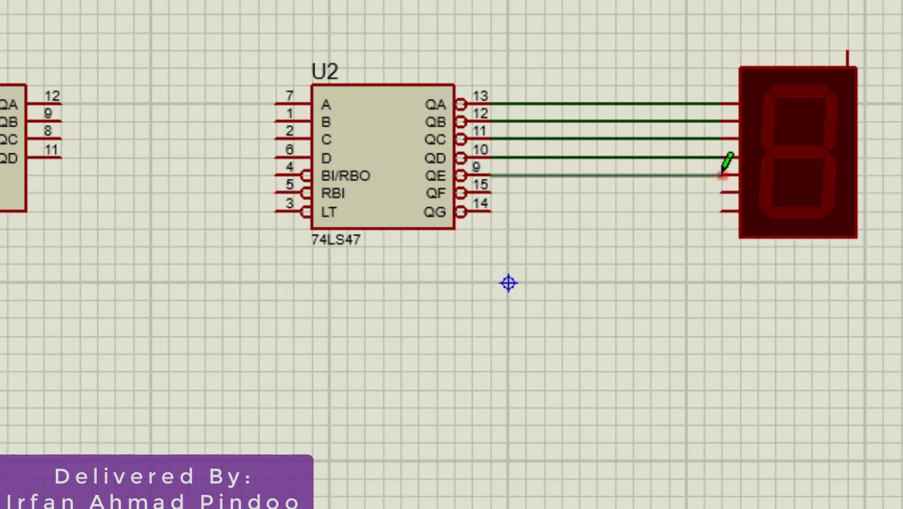
pyautogui.click(722, 175)
pyautogui.click(491, 192)
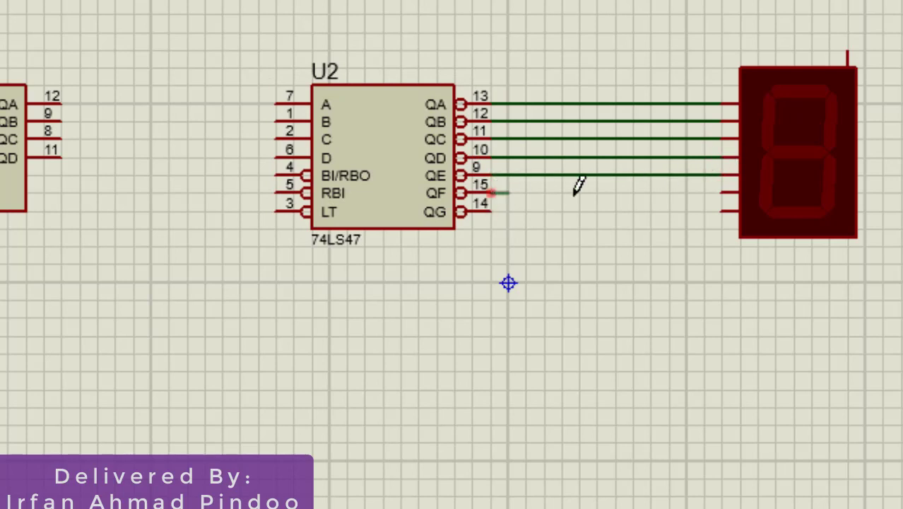
pyautogui.click(720, 192)
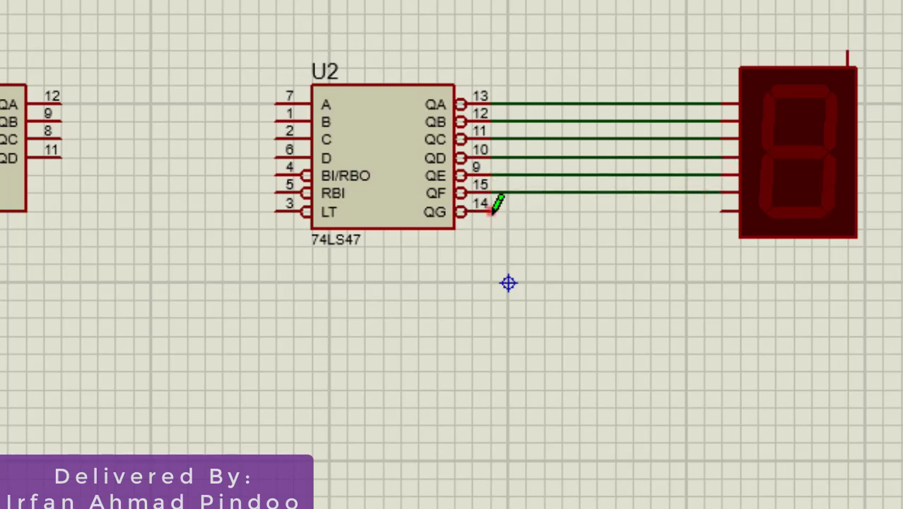
pyautogui.click(491, 210)
pyautogui.click(719, 211)
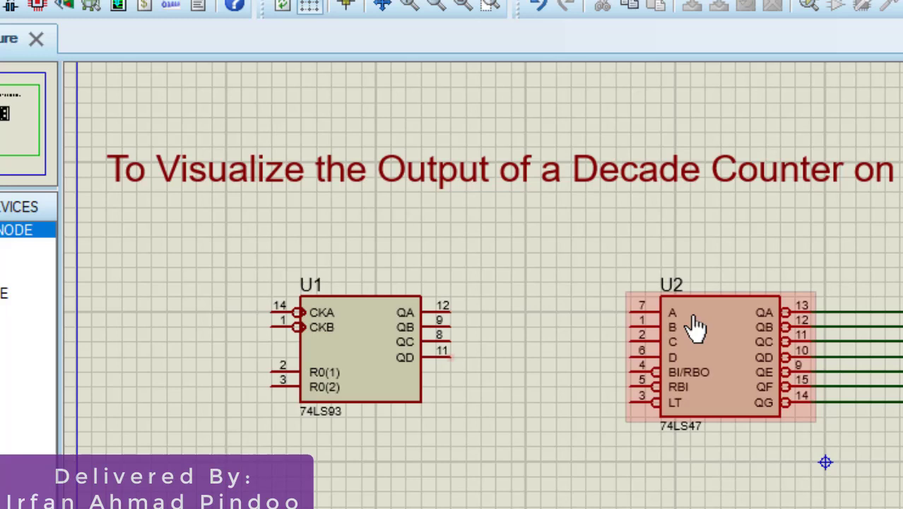
# - Wire U1's QA, QB, QC and QD outputs to U2's A, B, C and D inputs
pyautogui.click(449, 312)
pyautogui.click(630, 310)
pyautogui.click(630, 310)
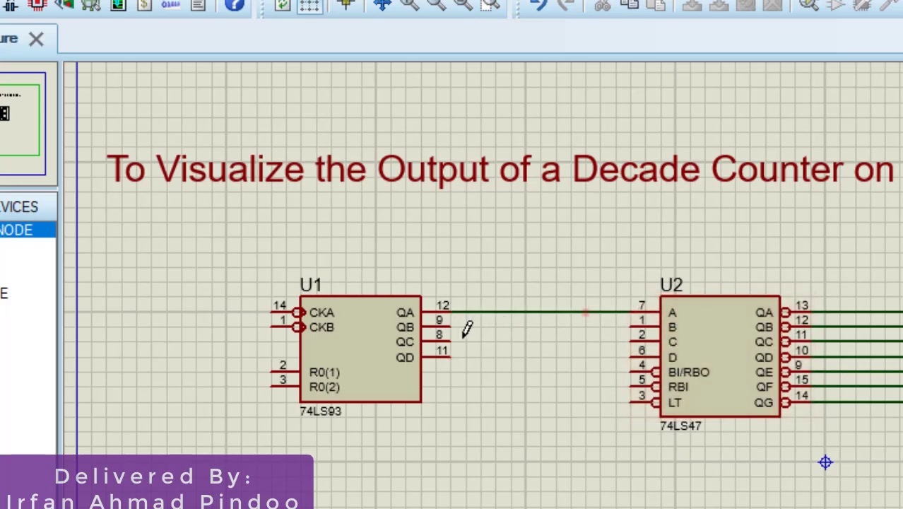
pyautogui.click(450, 326)
pyautogui.click(630, 326)
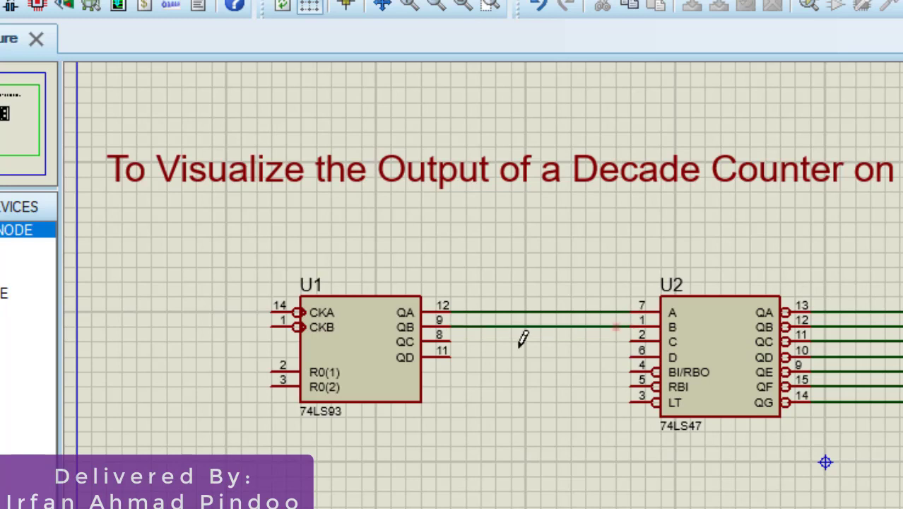
pyautogui.click(449, 341)
pyautogui.click(630, 341)
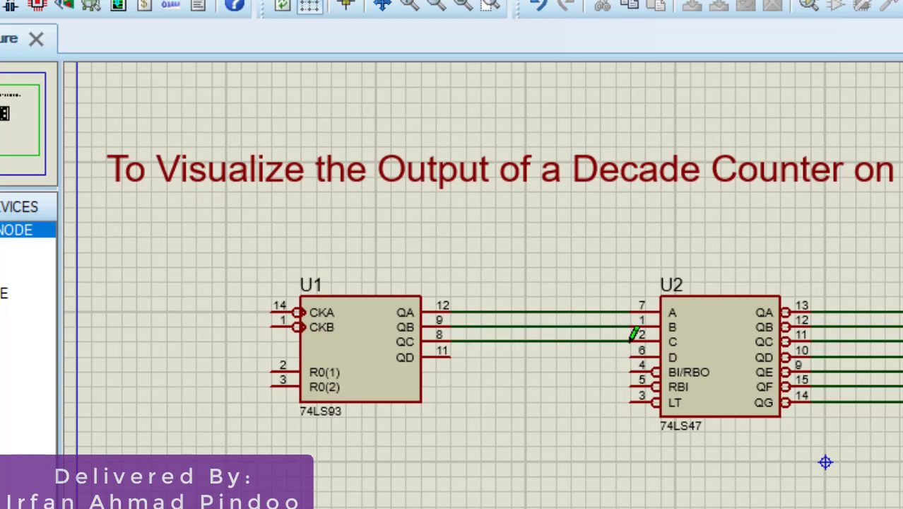
pyautogui.click(450, 357)
pyautogui.click(630, 355)
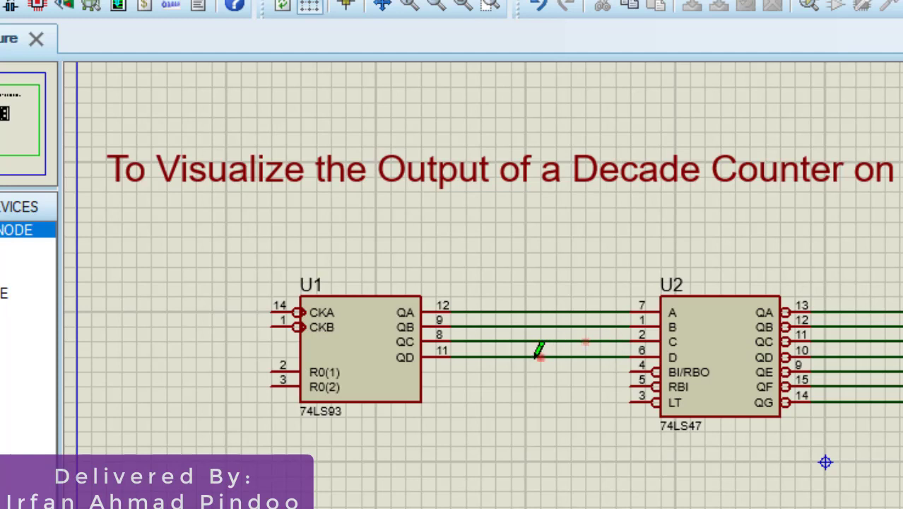
# - Route a feedback wire from U1's CKB input around the counter to a junction on the QA line
pyautogui.click(271, 326)
pyautogui.click(196, 327)
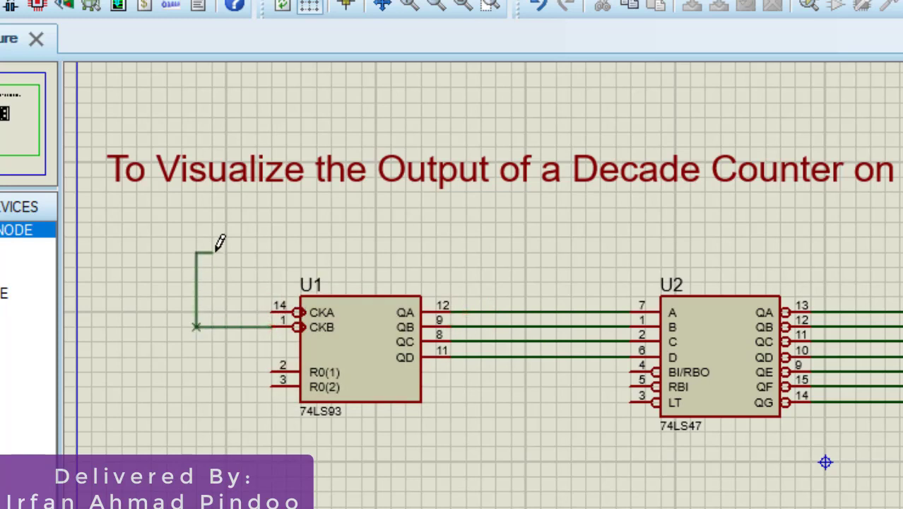
pyautogui.click(480, 236)
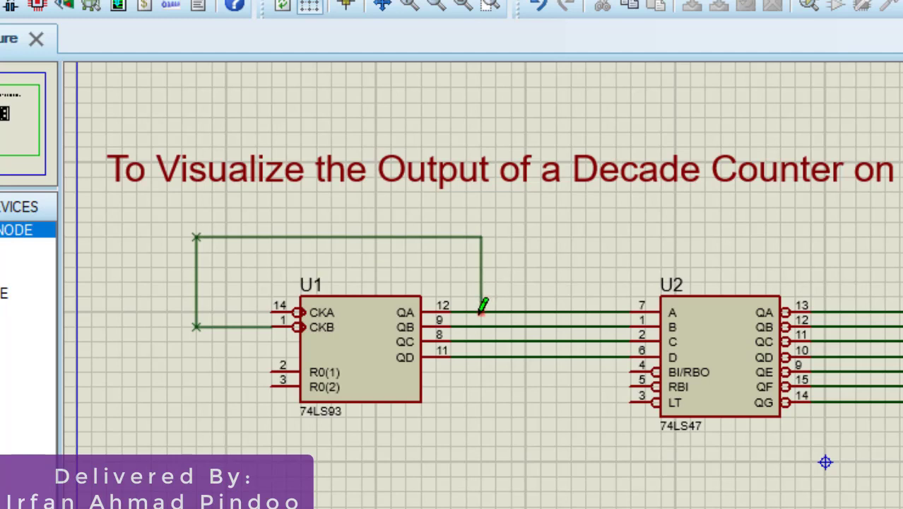
pyautogui.click(481, 310)
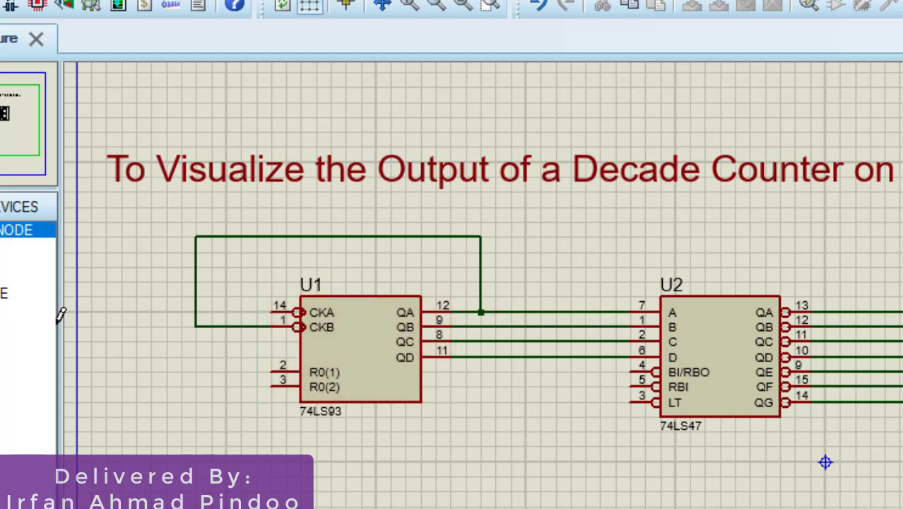
# - Place a CLOCK generator left of U1, wire it to CKA, and keep its frequency at 1Hz
pyautogui.click(29, 277)
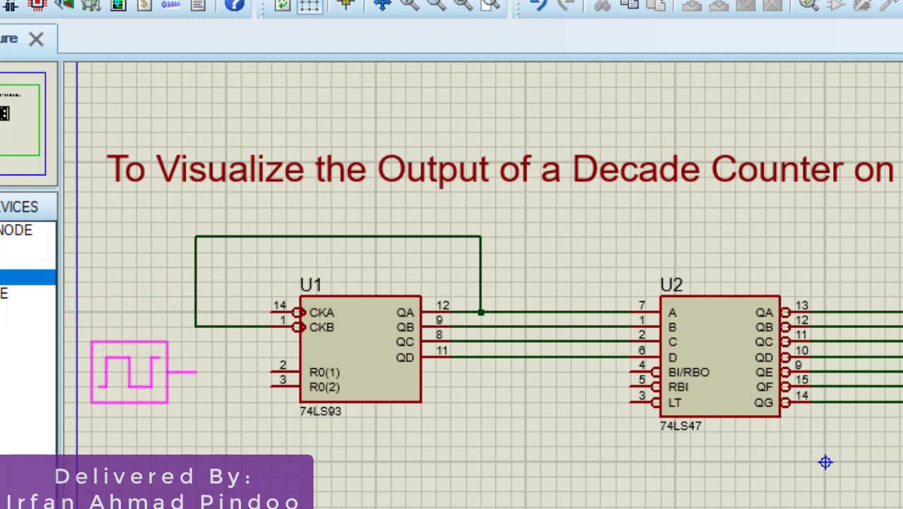
pyautogui.click(129, 372)
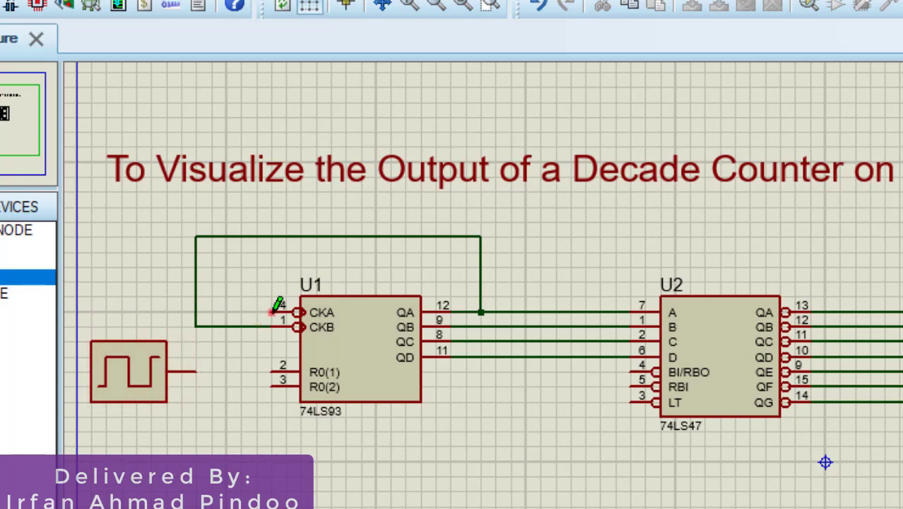
pyautogui.click(272, 311)
pyautogui.click(196, 371)
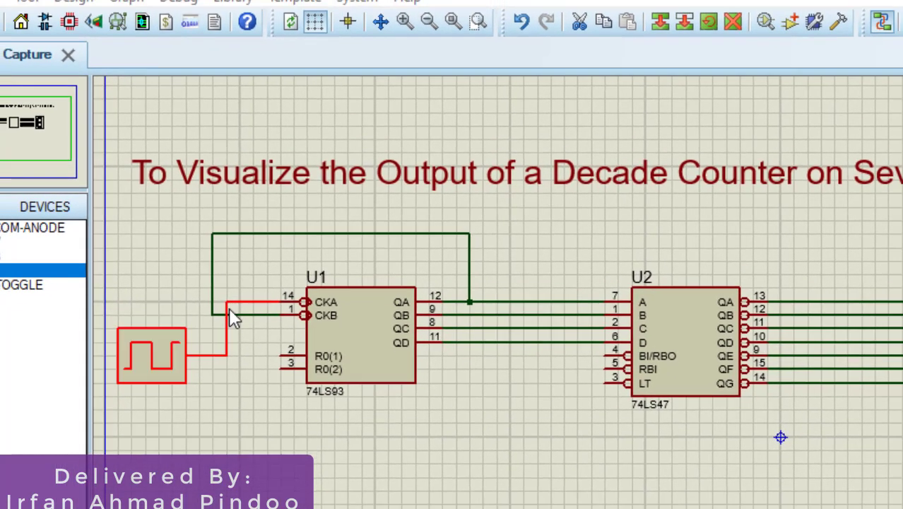
pyautogui.doubleClick(116, 371)
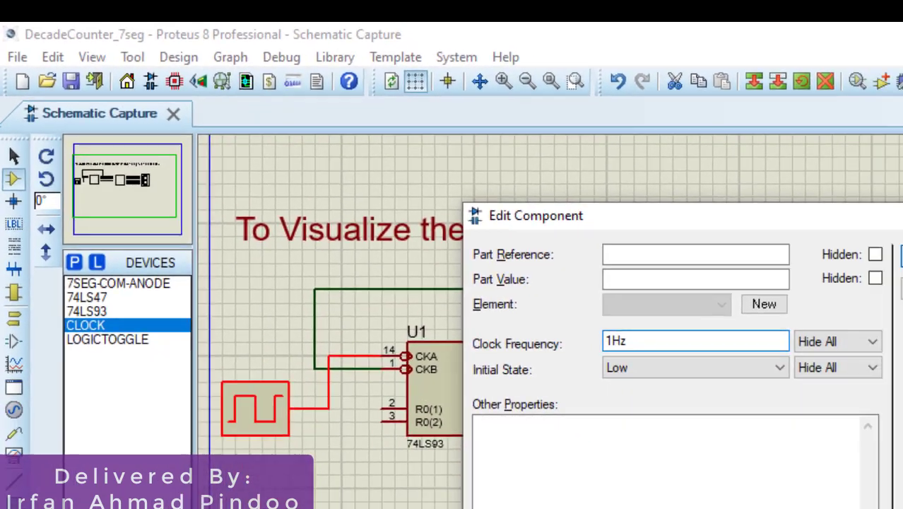
pyautogui.press('Return')
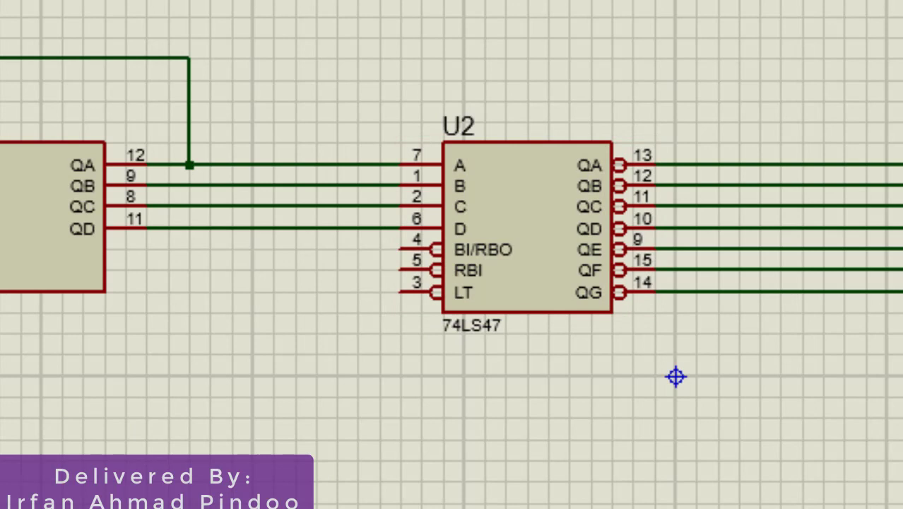
# - Place a logic-state input below U2, join BI/RBO, RBI and LT to it, and set it to 1
pyautogui.click(332, 349)
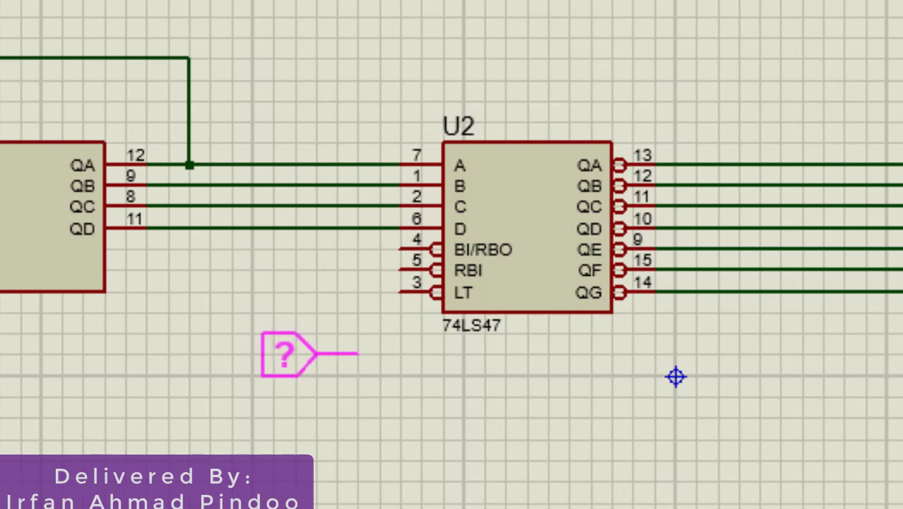
pyautogui.click(332, 353)
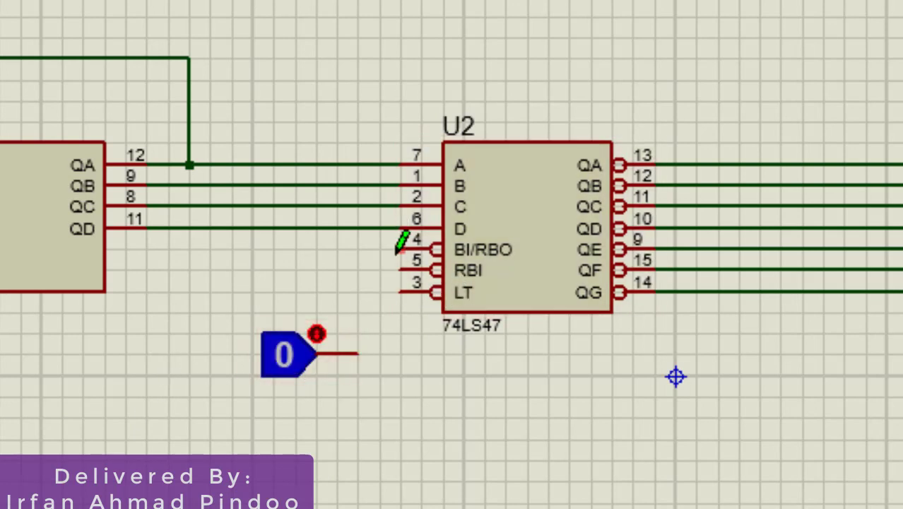
pyautogui.click(398, 250)
pyautogui.click(357, 353)
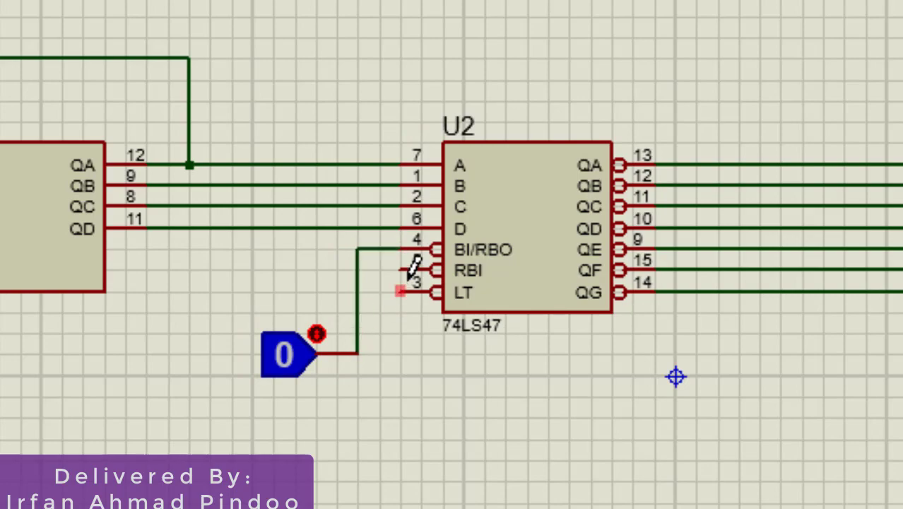
pyautogui.click(402, 270)
pyautogui.click(357, 270)
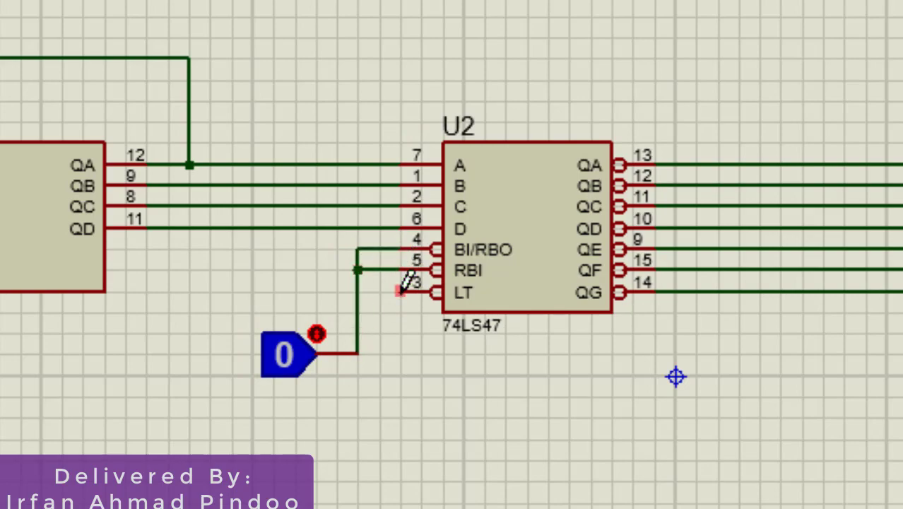
pyautogui.click(400, 289)
pyautogui.click(357, 291)
pyautogui.click(317, 333)
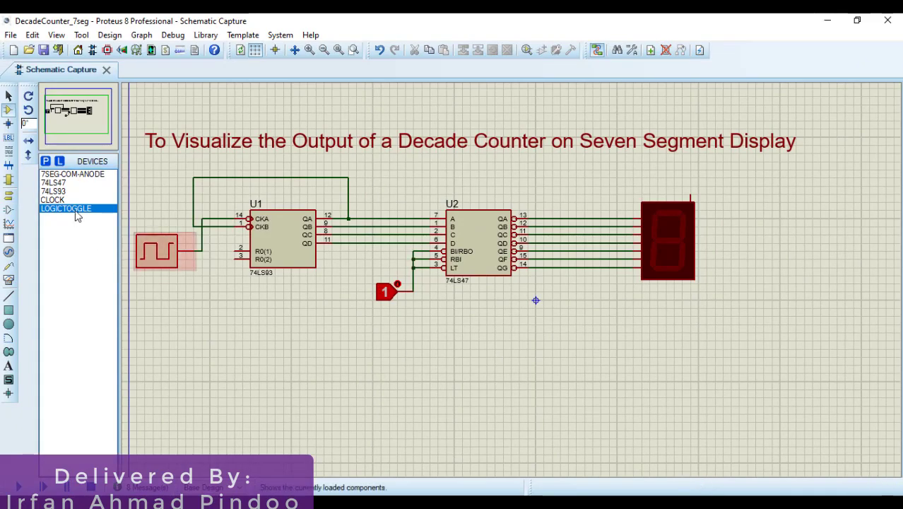
# - Attach a LOGICTOGGLE to the display's common-anode pin and switch it to 1
pyautogui.click(71, 209)
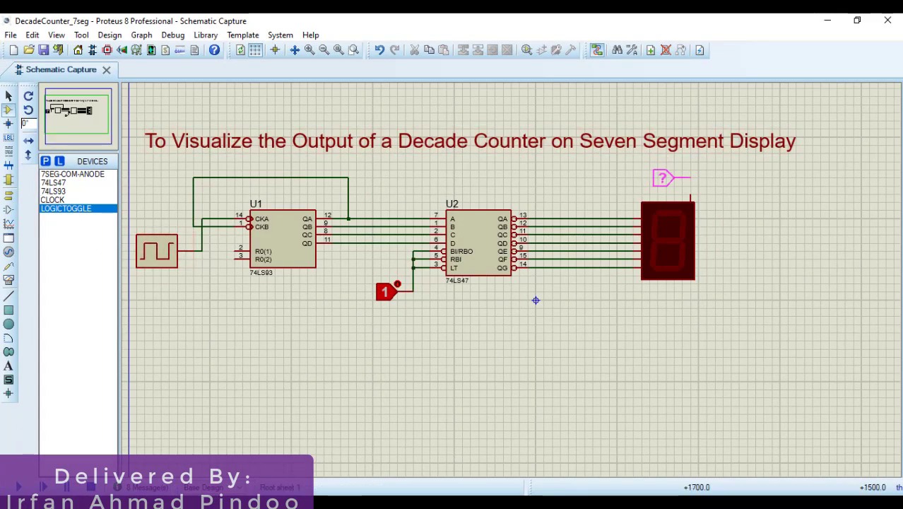
pyautogui.click(662, 178)
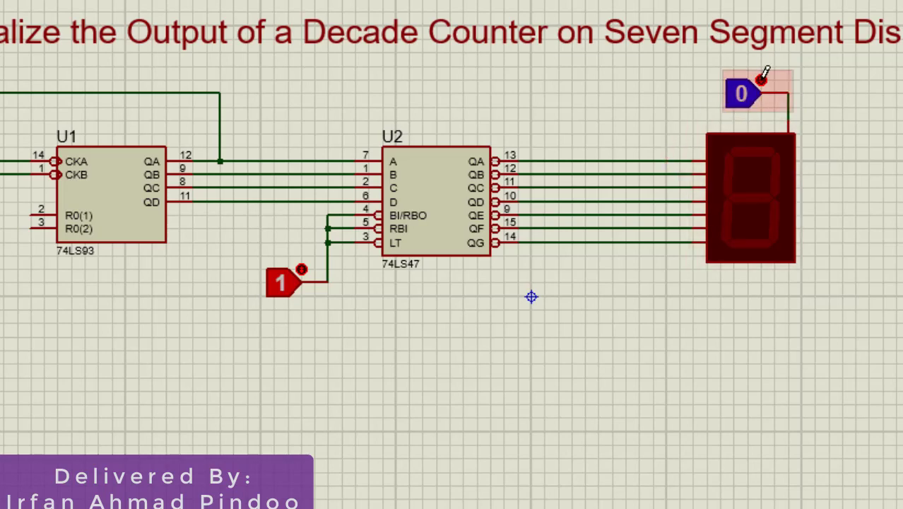
pyautogui.click(761, 79)
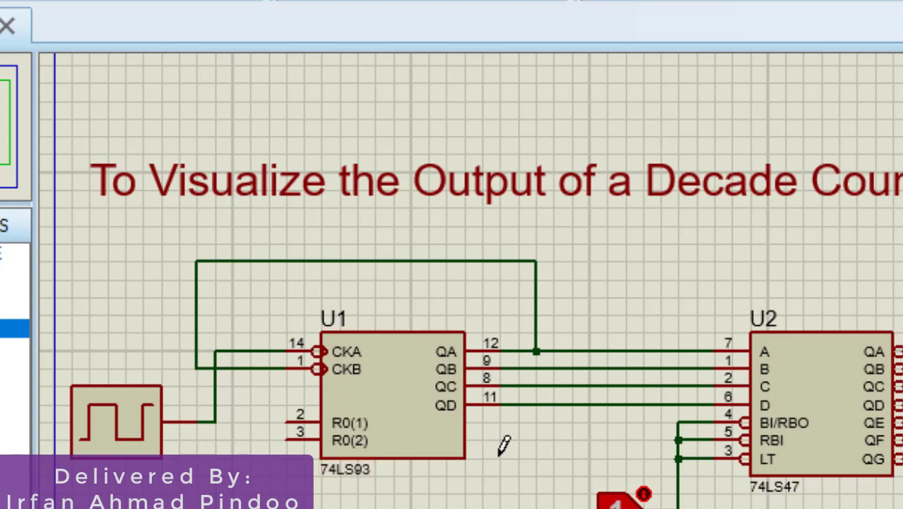
# - Wire U1's R0(2) reset pin to the QD line and R0(1) to the QB line
pyautogui.click(286, 439)
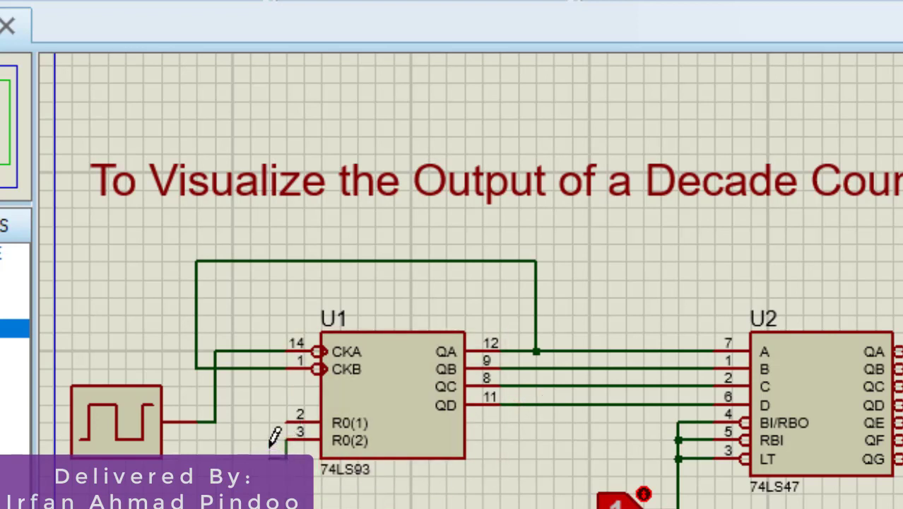
pyautogui.click(269, 439)
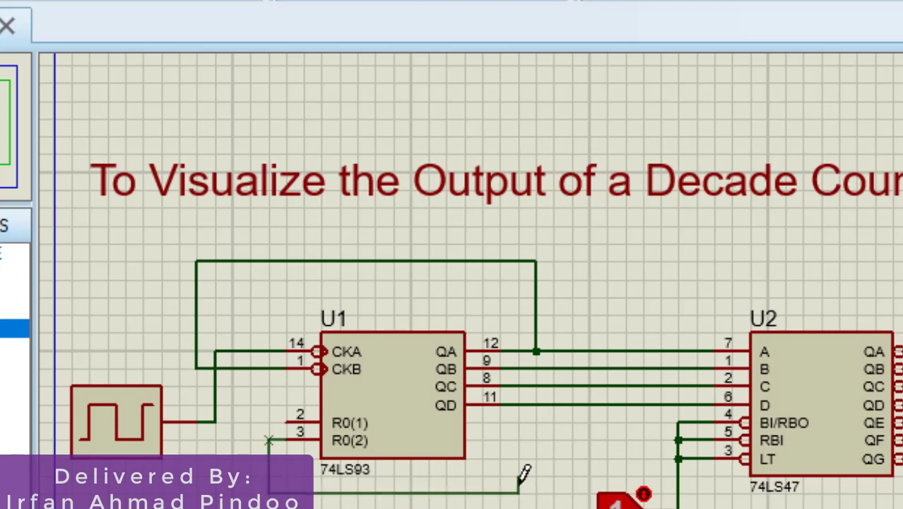
pyautogui.click(500, 404)
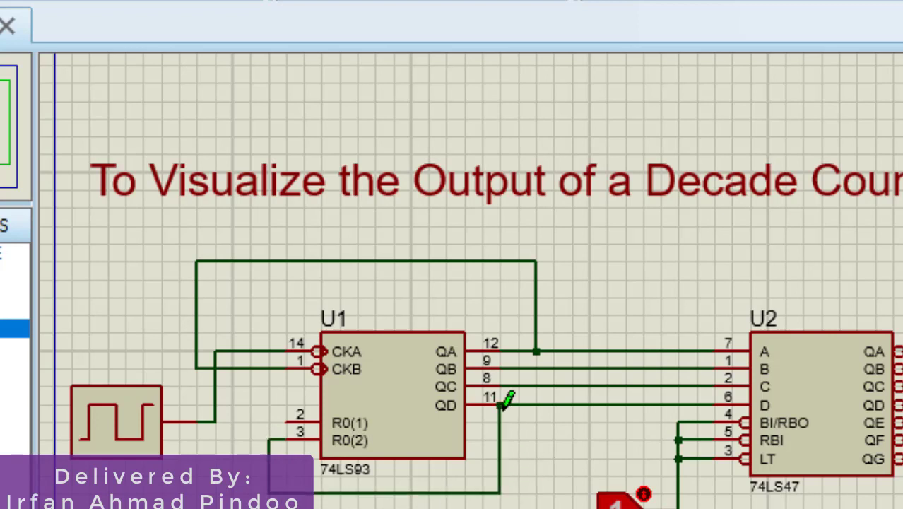
pyautogui.click(286, 420)
pyautogui.click(250, 422)
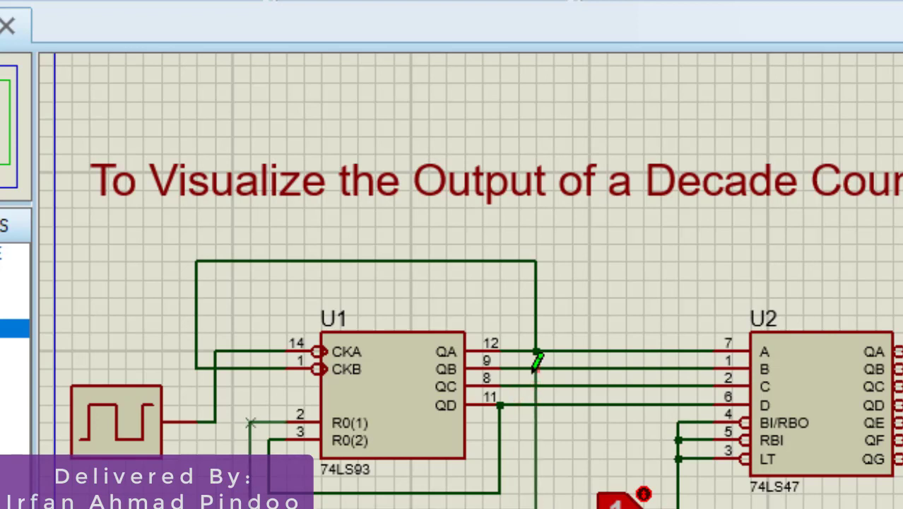
pyautogui.click(535, 369)
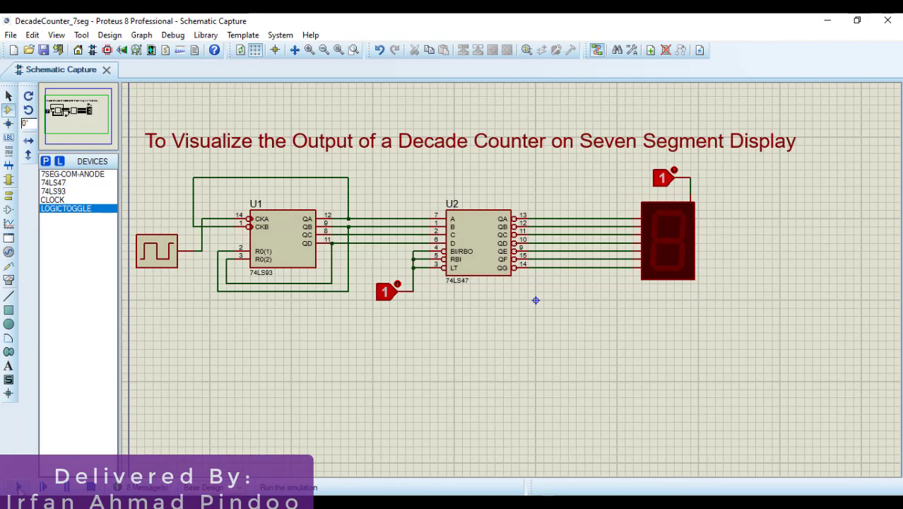
# - Start the simulation so the 1Hz clock drives the counter and the seven-segment display counts
pyautogui.click(19, 487)
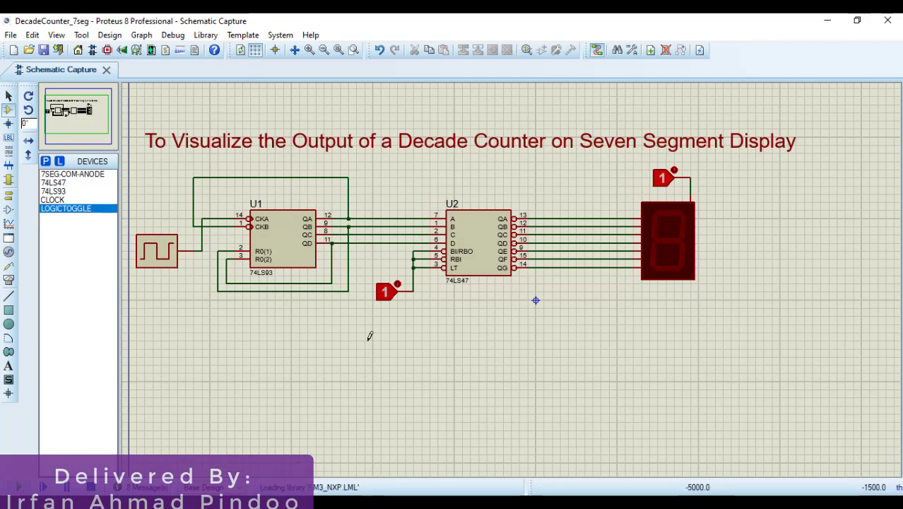